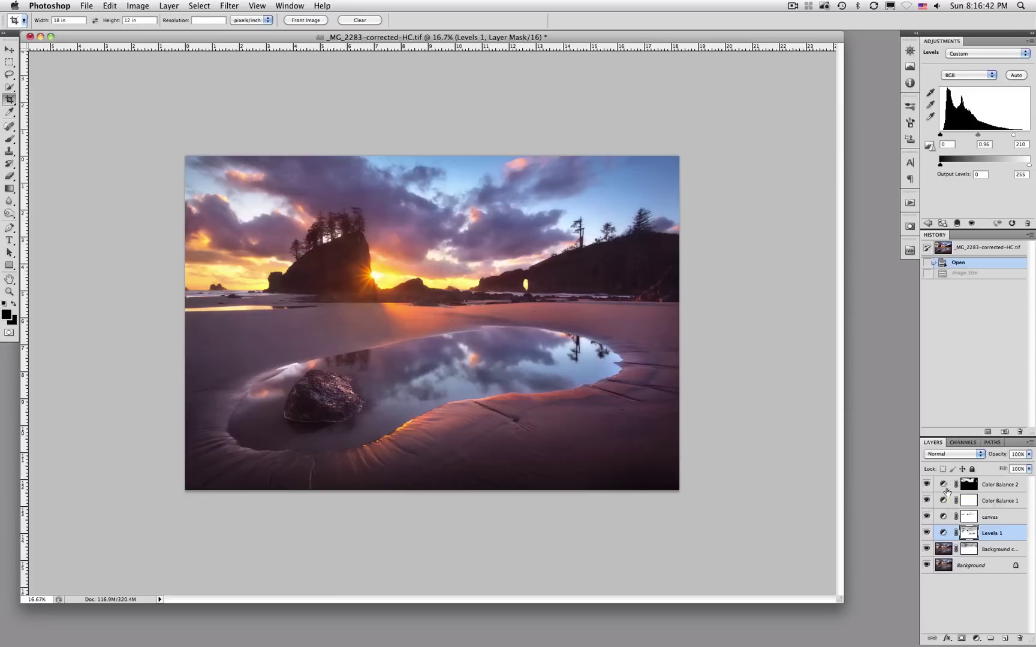
Step: Flatten all adjustment layers into one Background layer, then browse the Layer menu without choosing anything
key("super+alt+shift+f")
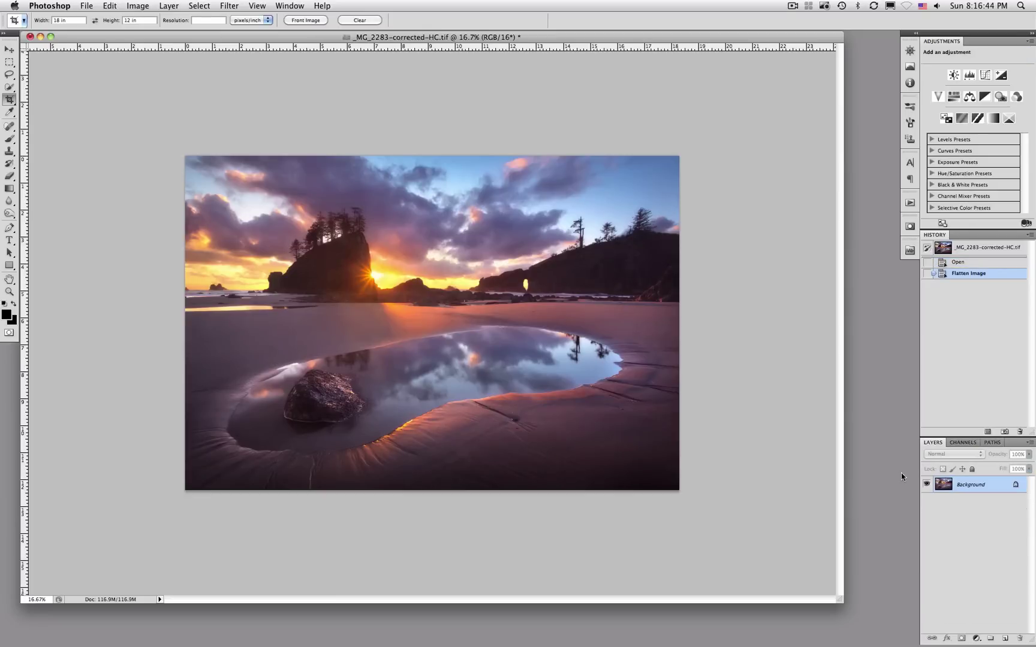
left_click(171, 5)
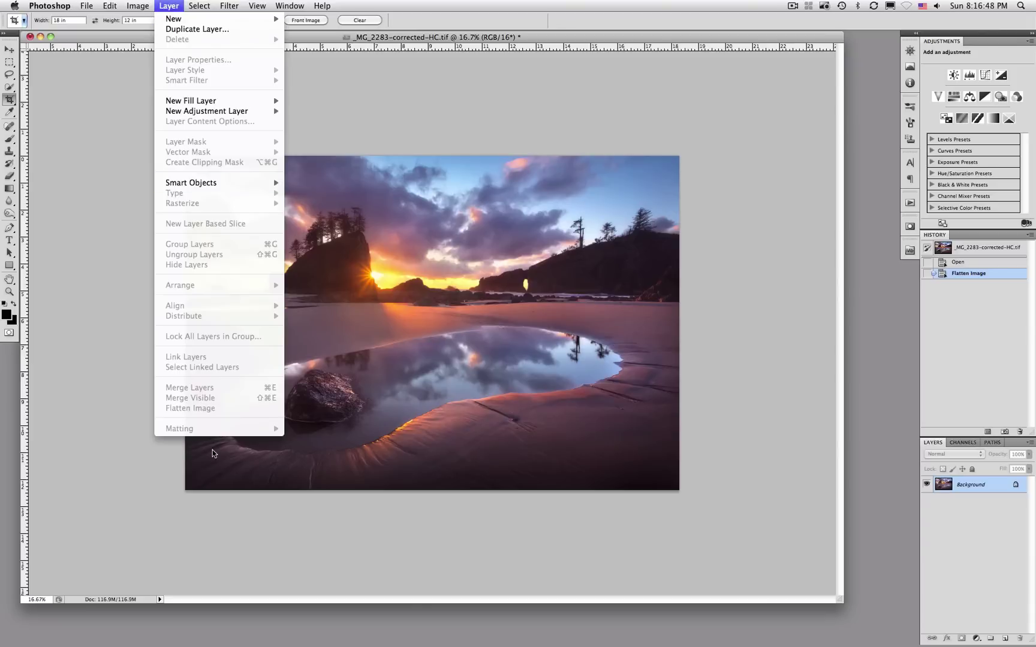
left_click(176, 3)
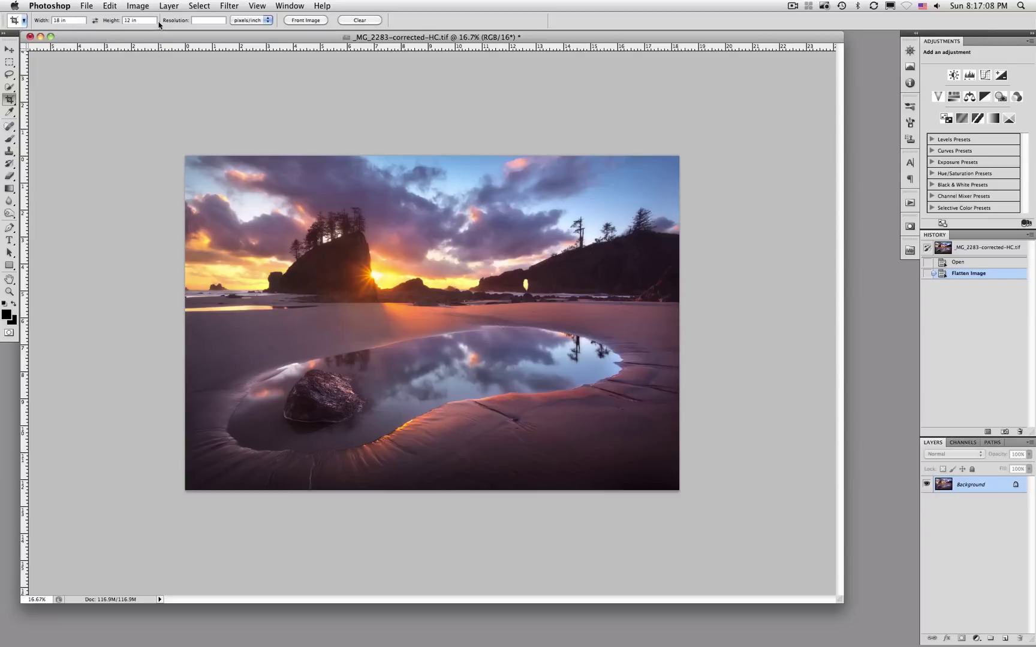
left_click(70, 20)
left_click(140, 20)
left_click_drag(120, 117, 817, 544)
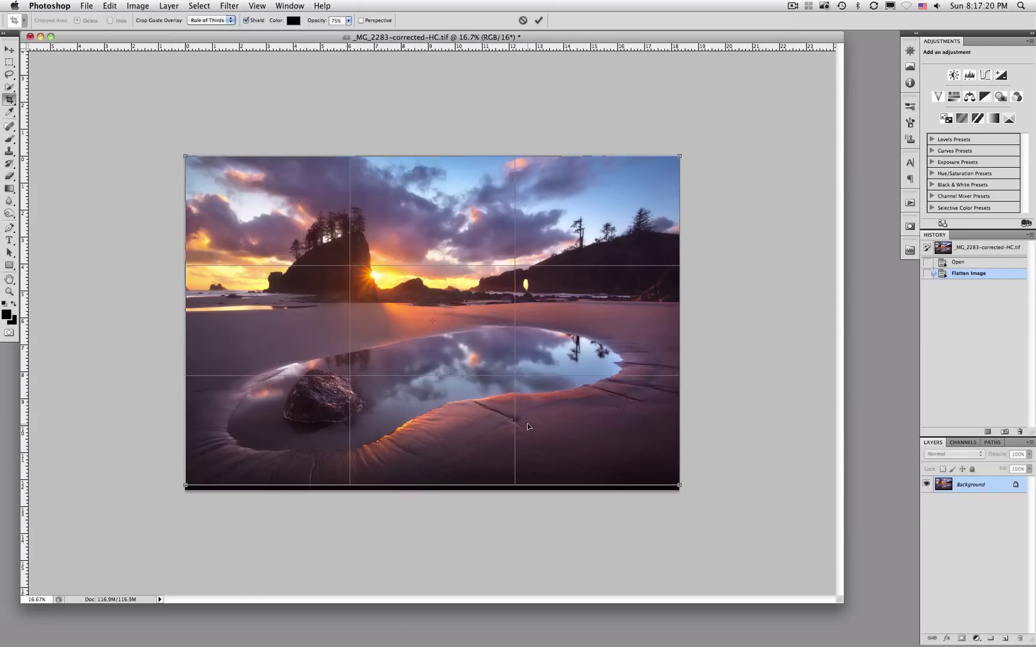
key("Escape")
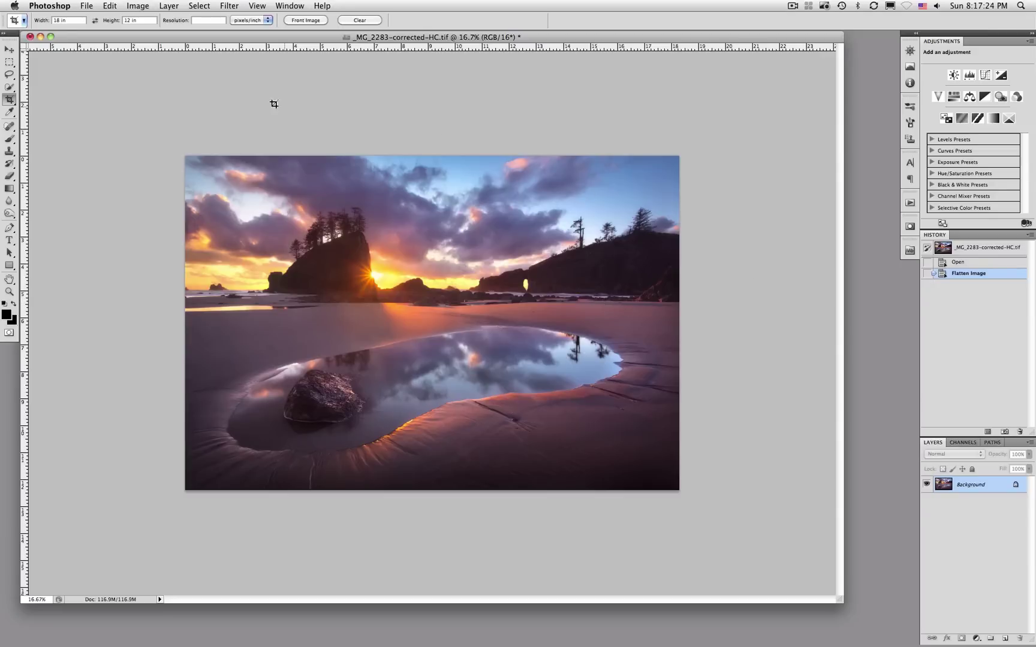
Step: In Image Size, set width 18 in and height 12 in with resampling on and proportions unlinked
left_click(139, 6)
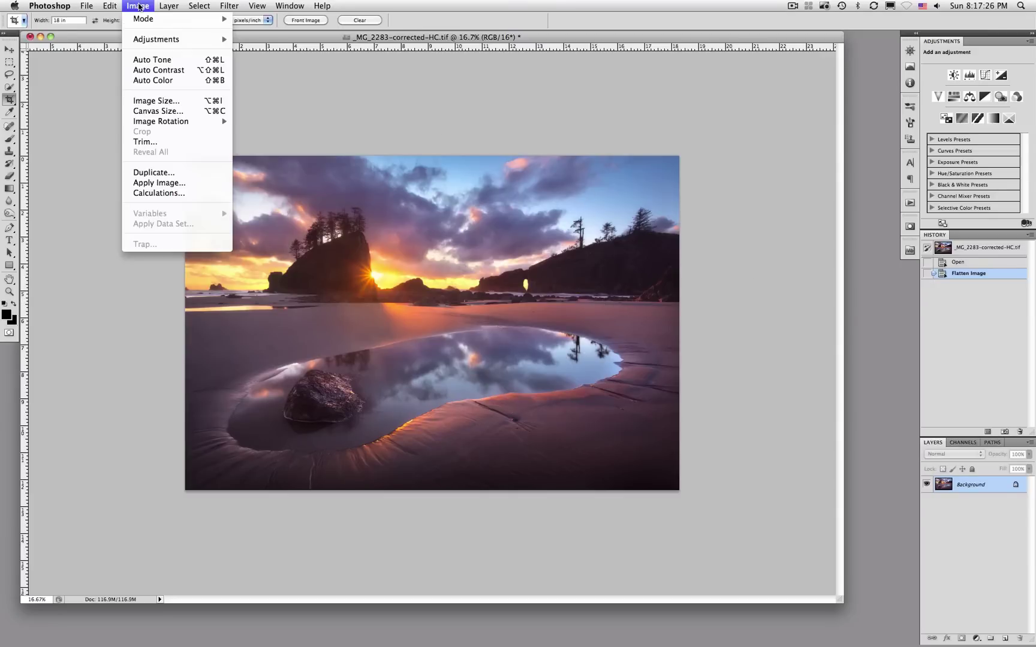
left_click(178, 106)
left_click_drag(570, 375, 809, 256)
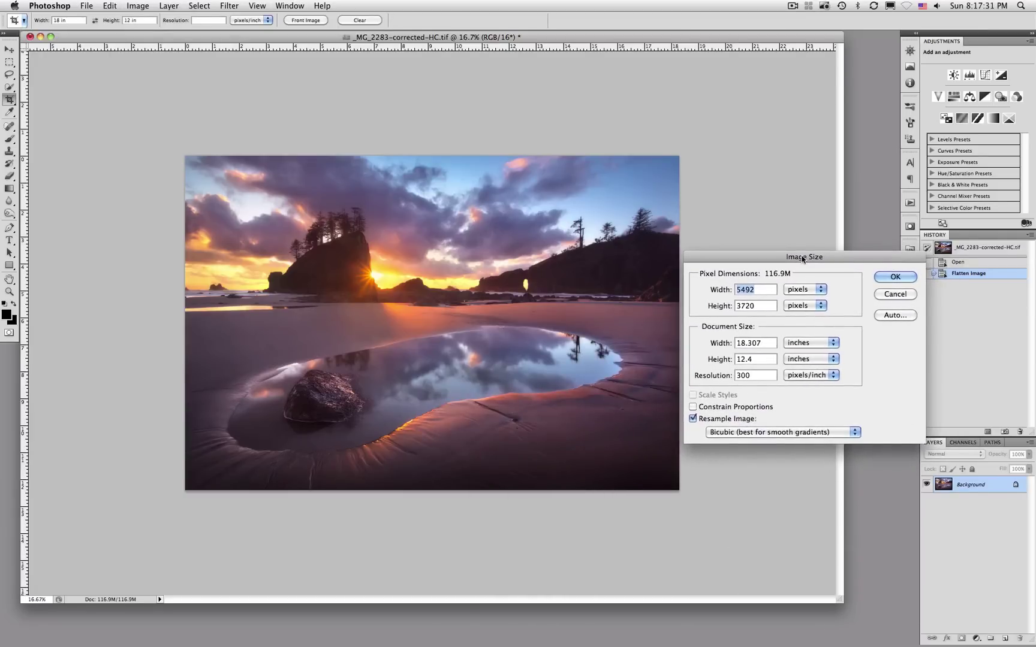
left_click(693, 419)
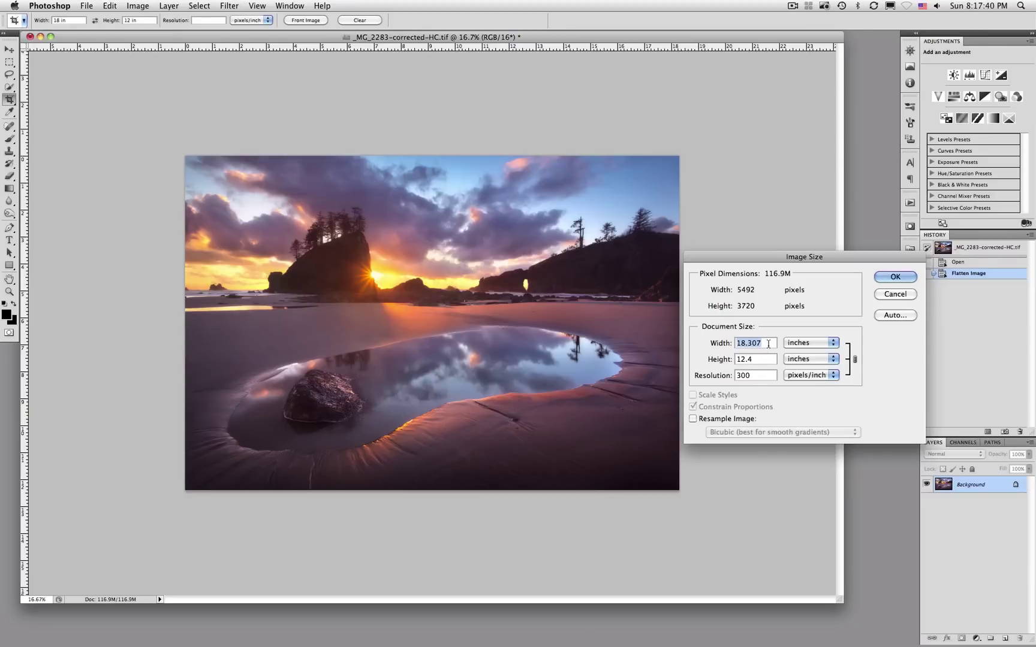
type("18")
left_click(693, 419)
left_click(718, 408)
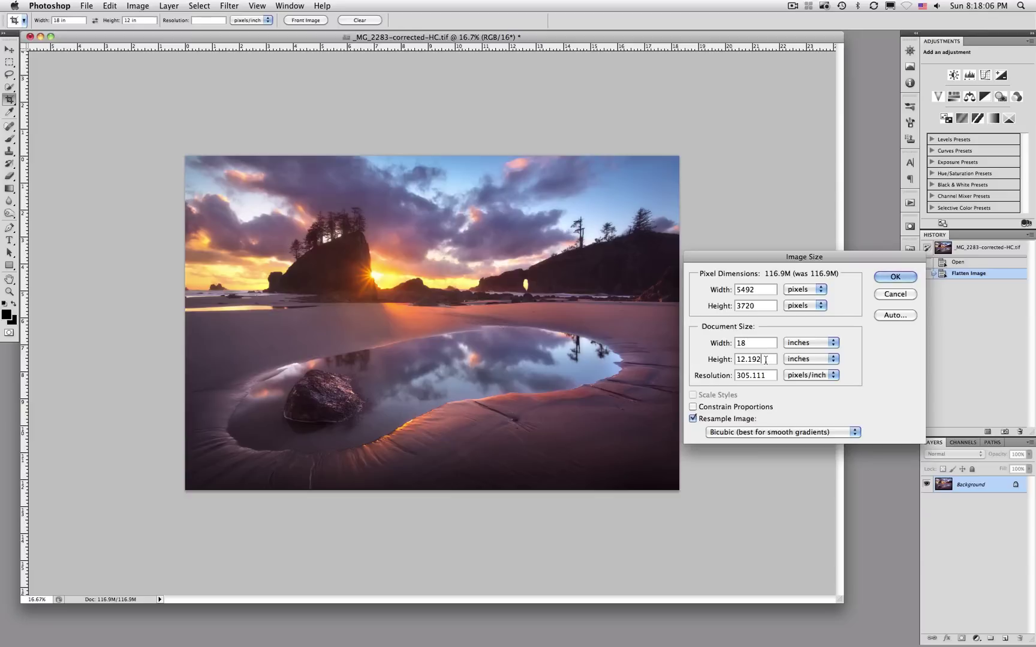
left_click_drag(764, 360, 747, 360)
key("BackSpace")
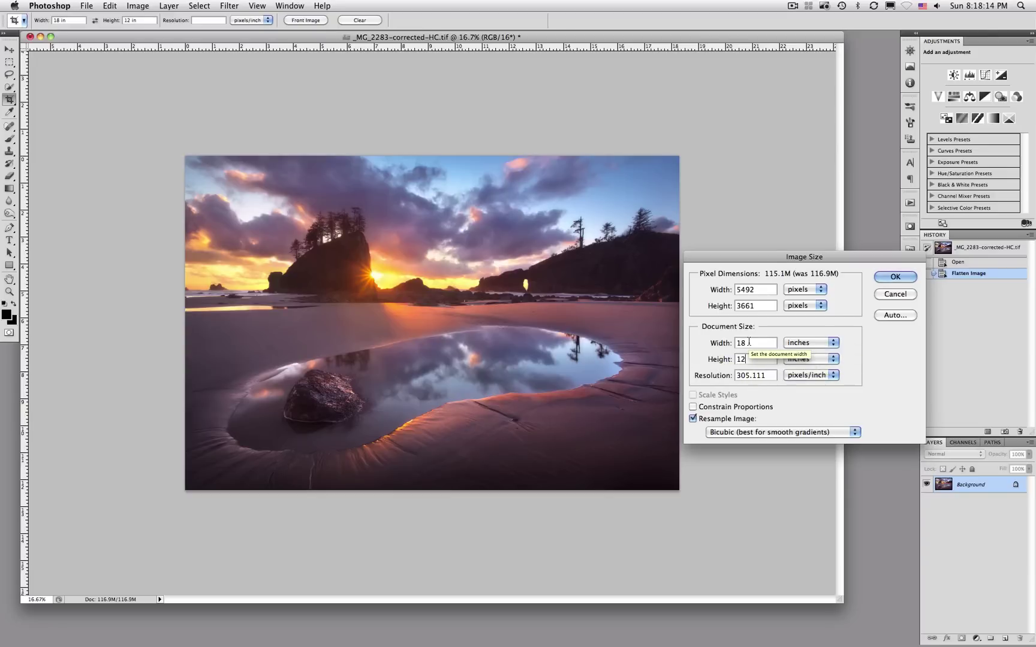
left_click(895, 277)
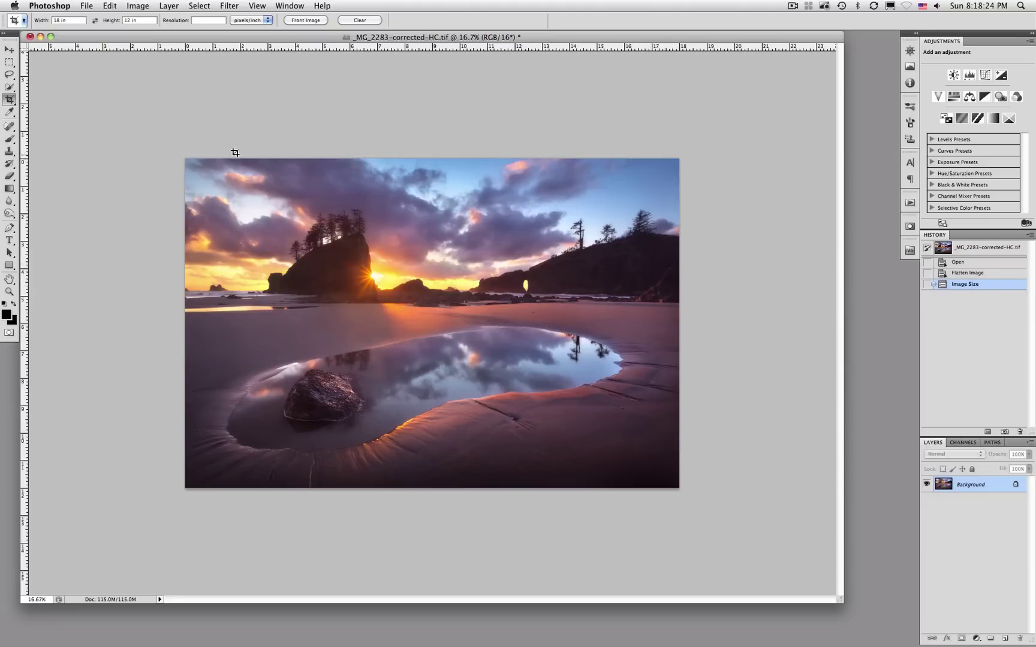
Step: Open Print for the EPSON Stylus Pro 7900, sending 16-bit data with Photoshop Manages Colors
left_click(87, 6)
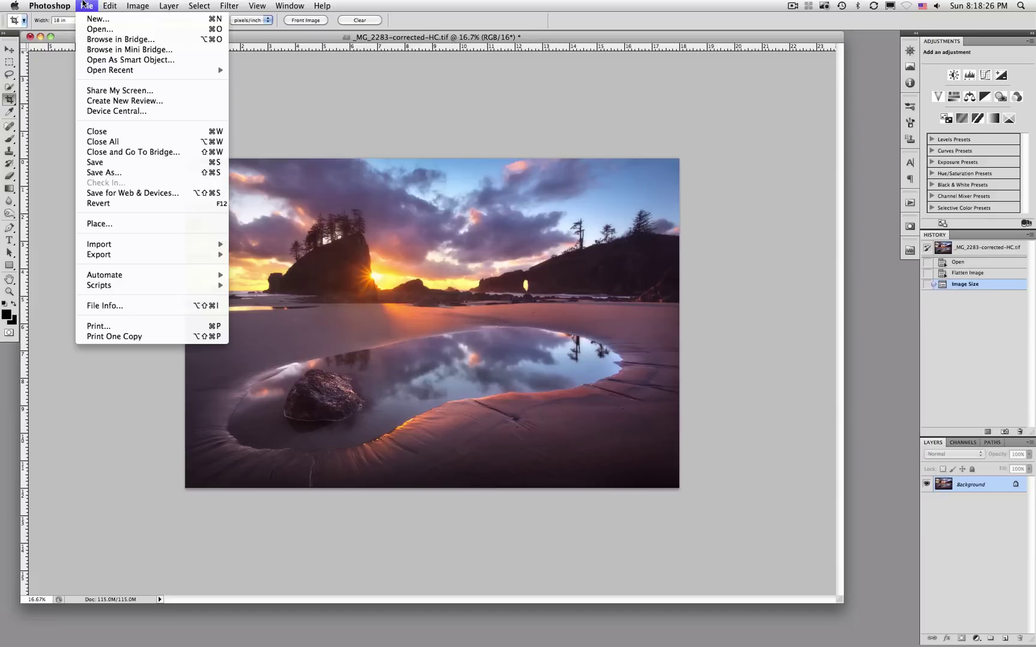
left_click(118, 329)
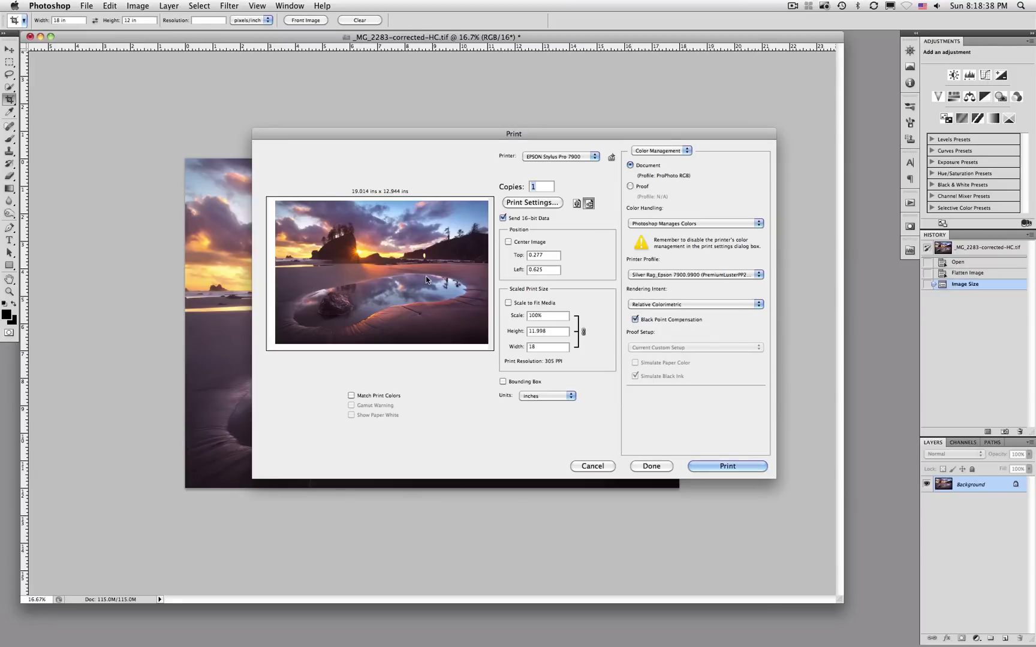
left_click(502, 218)
mouse_move(699, 225)
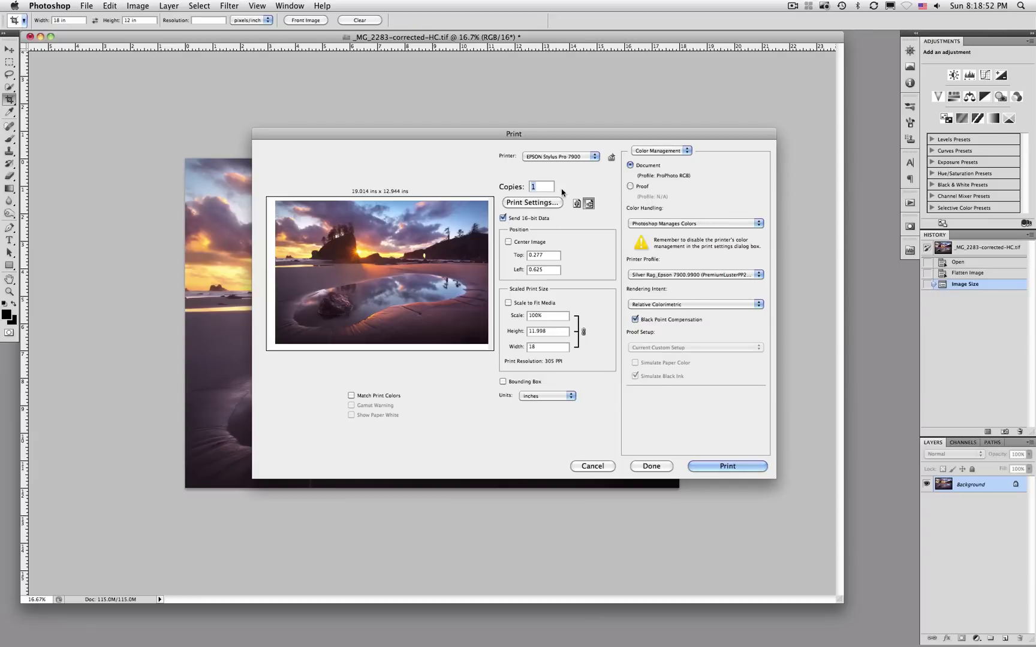
left_click(700, 224)
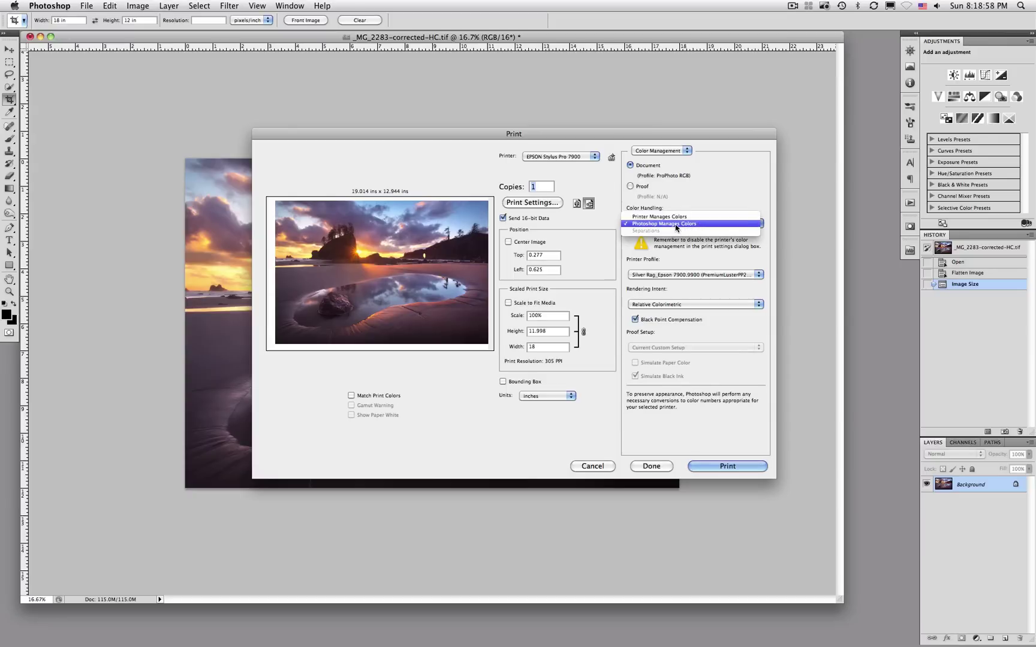
left_click(675, 225)
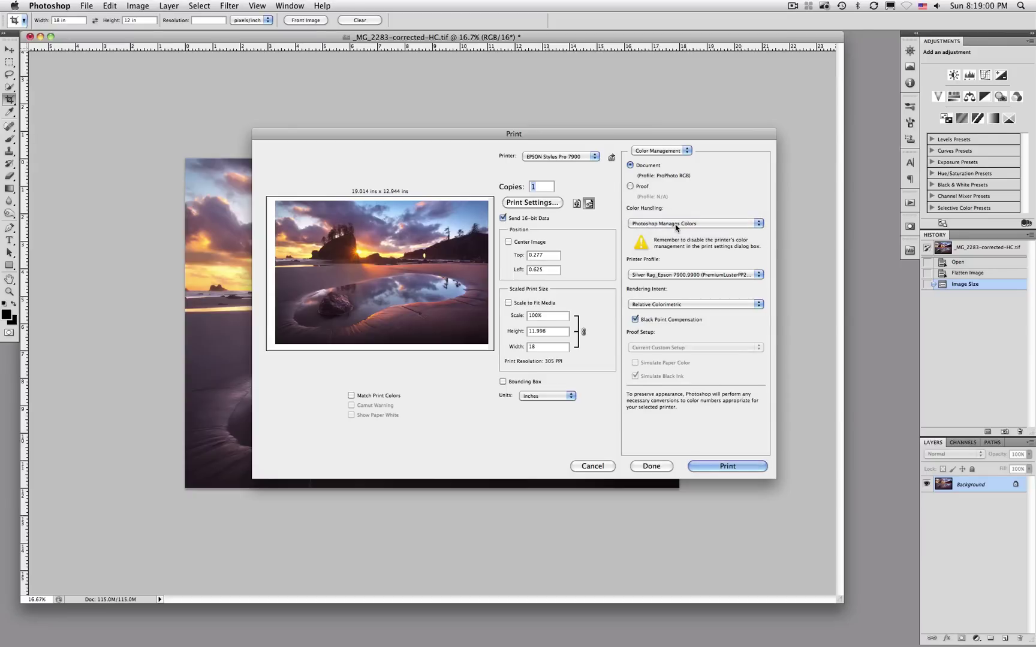
left_click(670, 275)
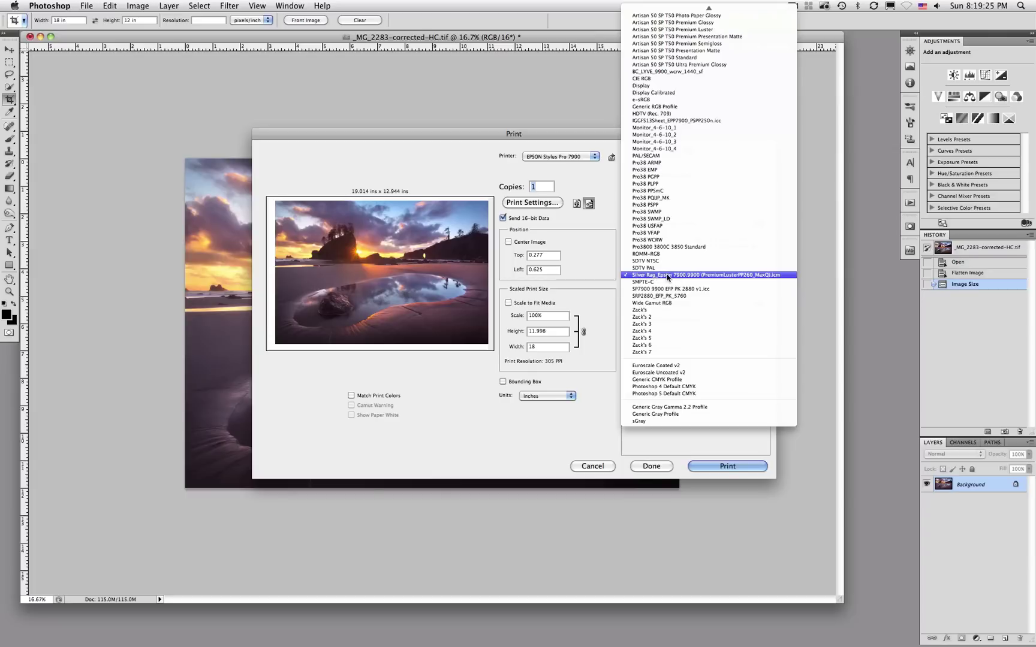
Step: Choose the Silver Rag Epson 7900/9900 profile, Relative Colorimetric intent and EPSON Stylus Pro 7900 printer
left_click(669, 275)
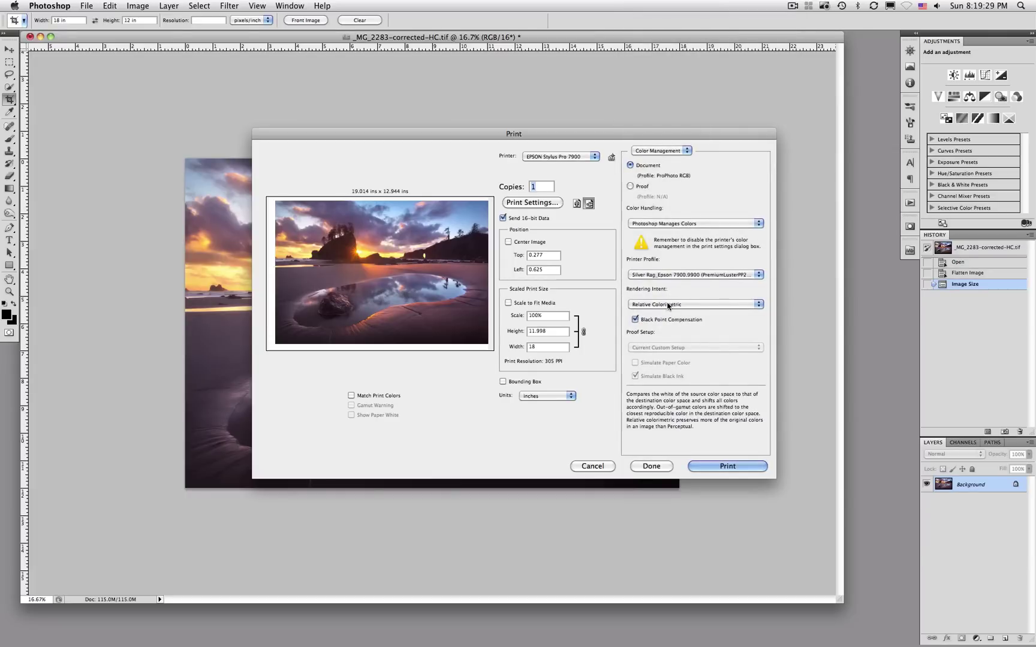
left_click(669, 303)
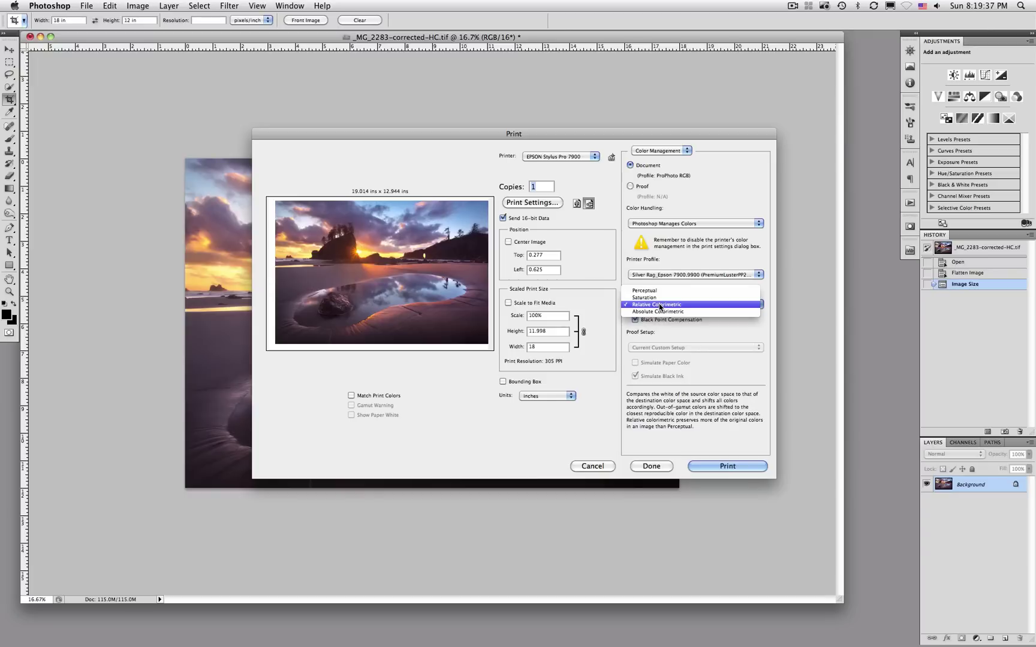
left_click(659, 305)
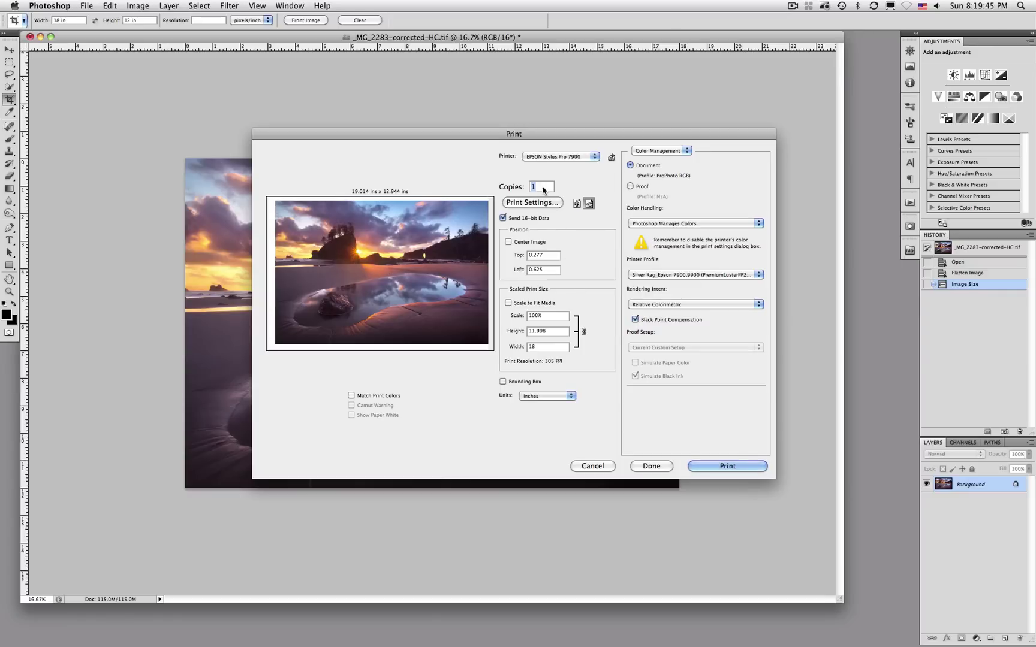
left_click(585, 157)
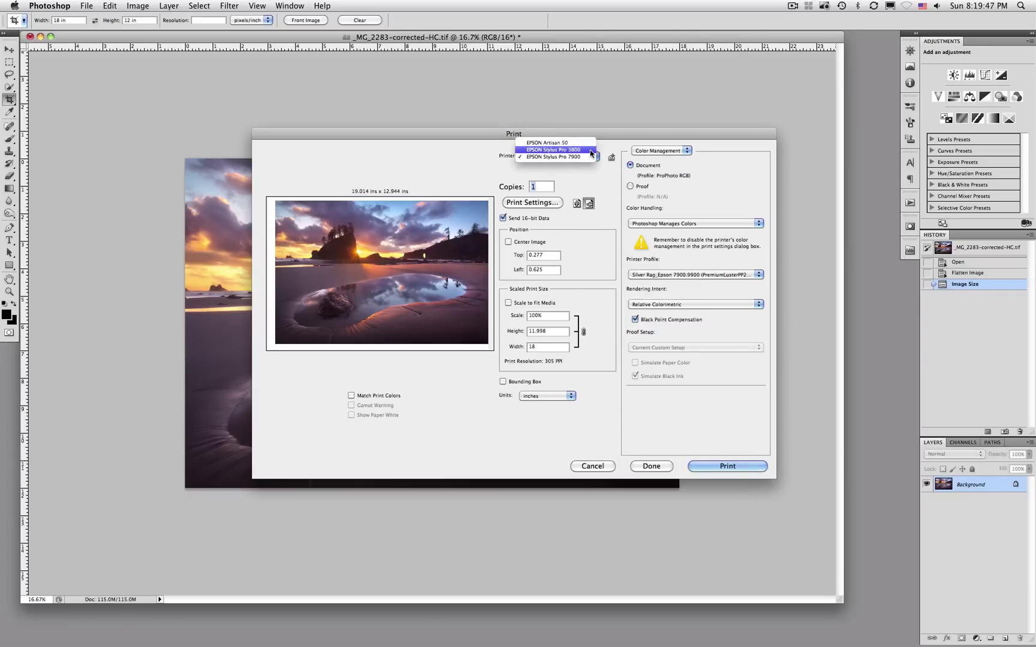
left_click(567, 157)
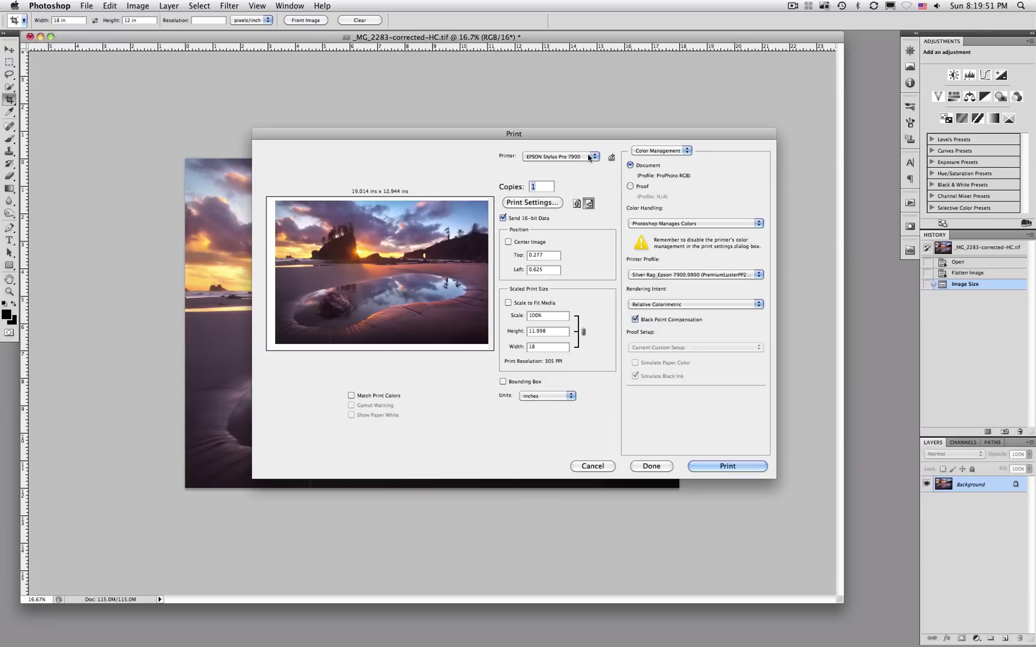
Step: Open the Epson driver's Print Settings sheet and apply the 7900 Luster 260 preset
left_click(533, 203)
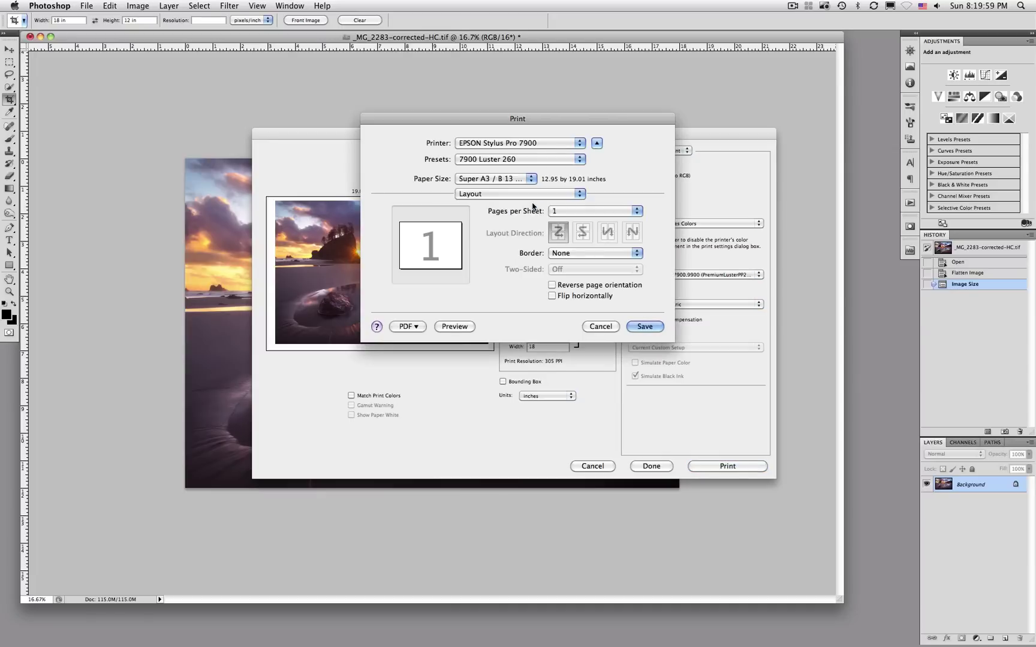
left_click_drag(456, 121, 273, 126)
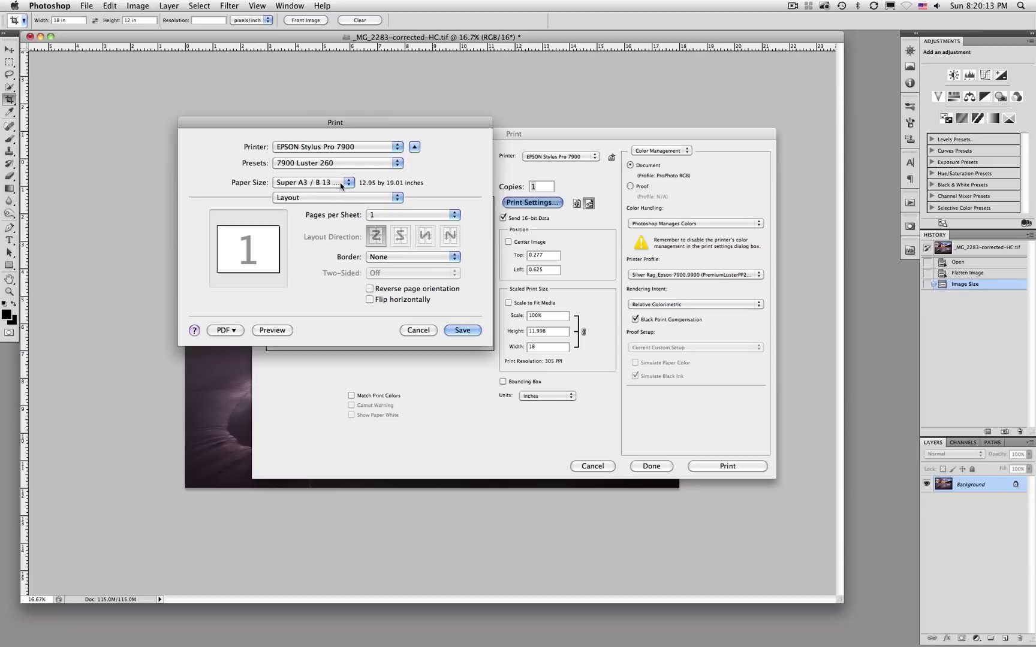
left_click(353, 166)
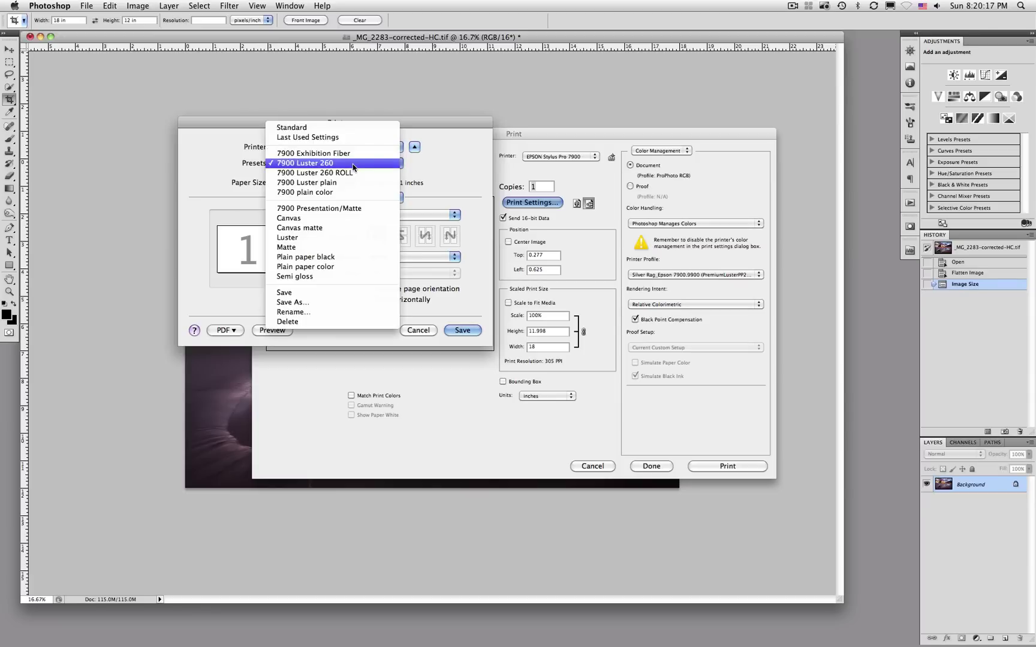
left_click(321, 163)
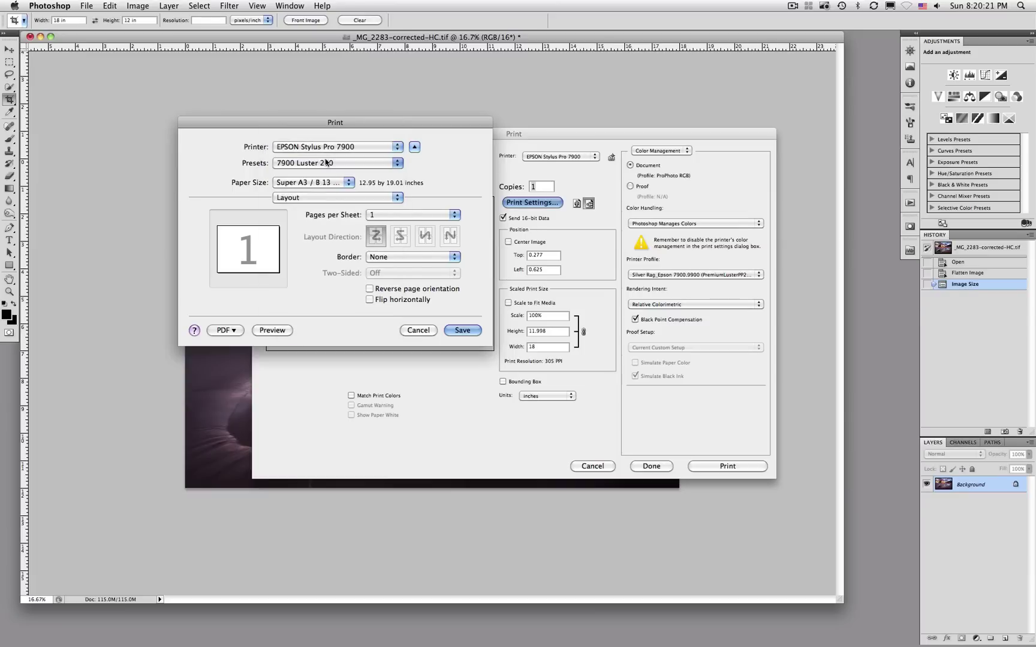
Step: Pick the Sheet variant of Super A3 / B 13 x 19 in paper (12.95 × 19.01 in)
left_click(347, 184)
mouse_move(353, 182)
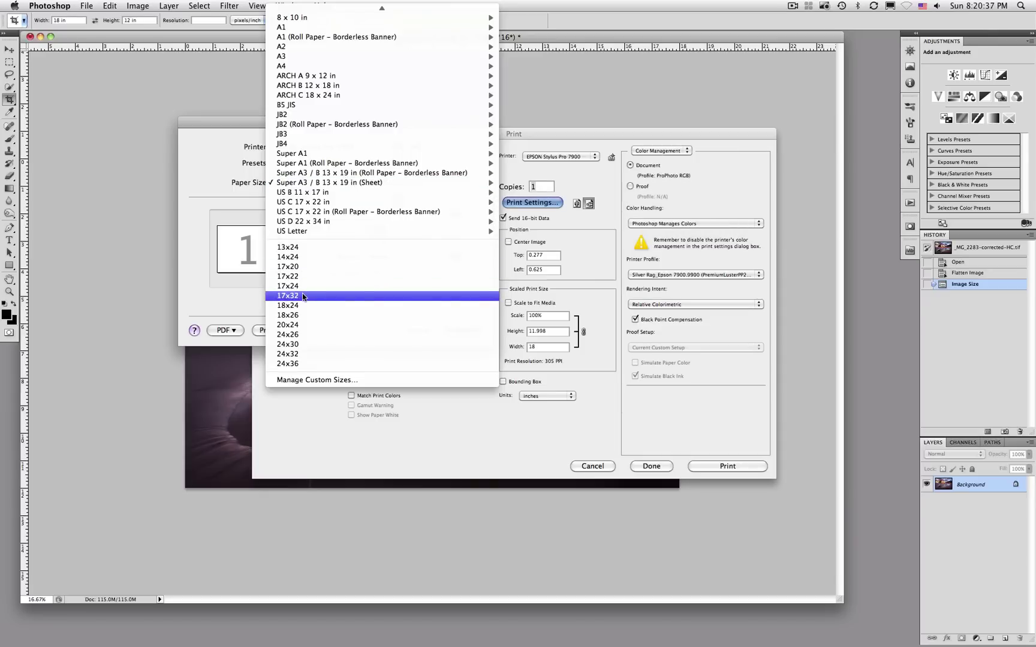
mouse_move(322, 185)
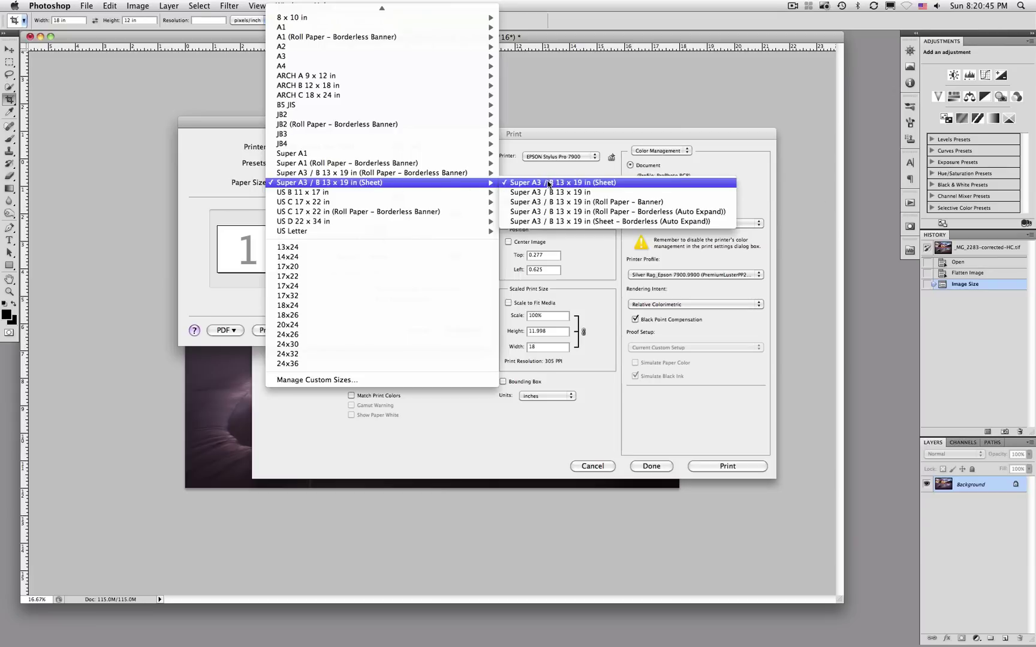
mouse_move(549, 184)
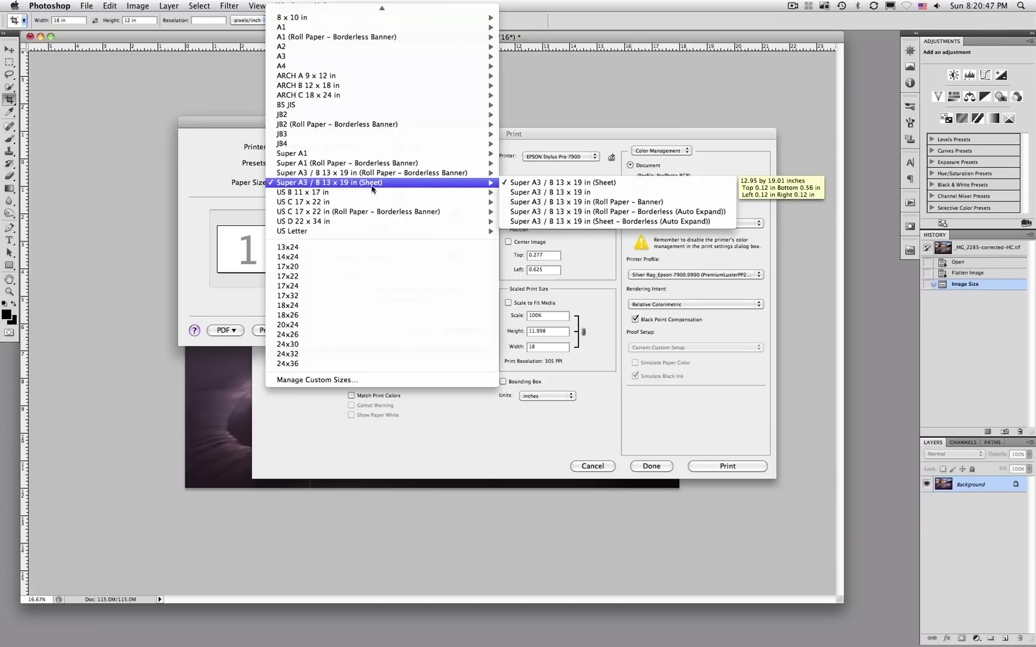
left_click(586, 185)
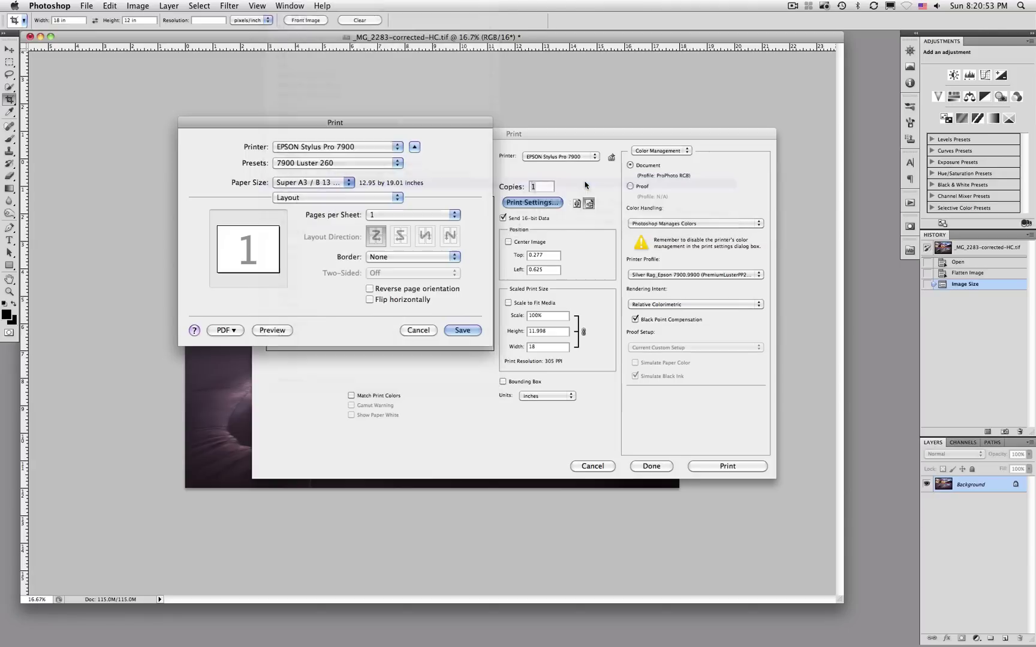
left_click(317, 200)
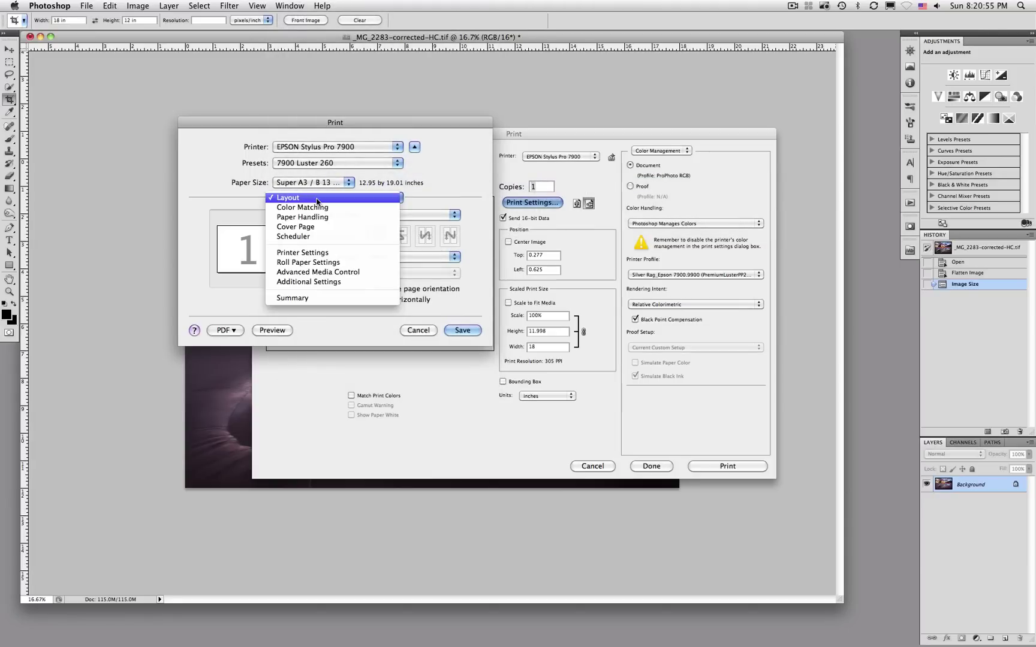
Step: Switch to the Printer Settings pane and set media type to Premium Luster Photo Paper (260)
left_click(322, 254)
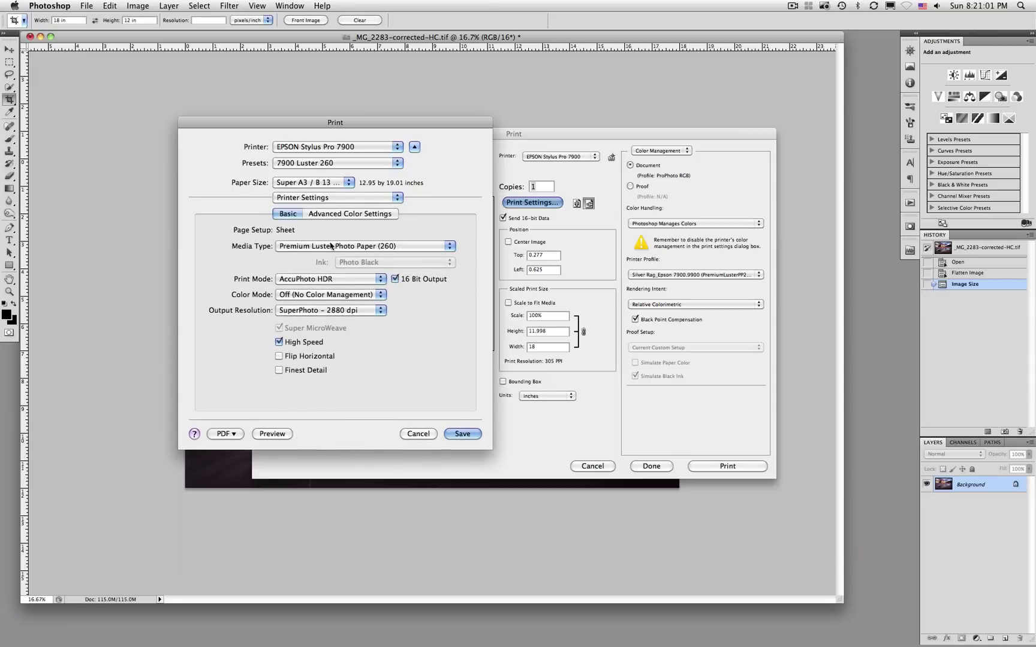
left_click(301, 247)
mouse_move(302, 248)
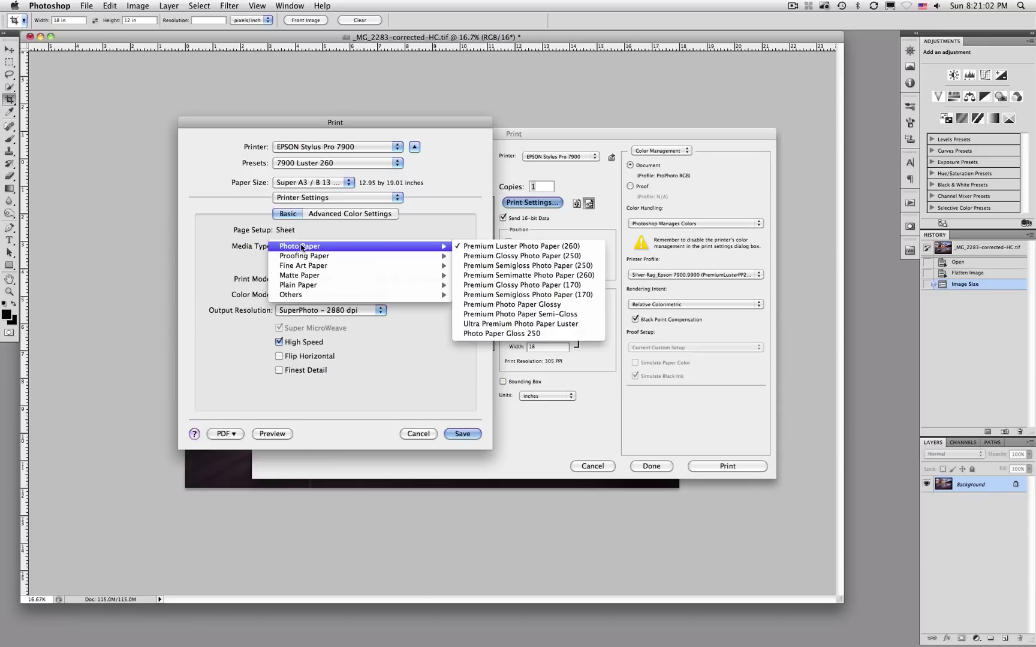
left_click(485, 248)
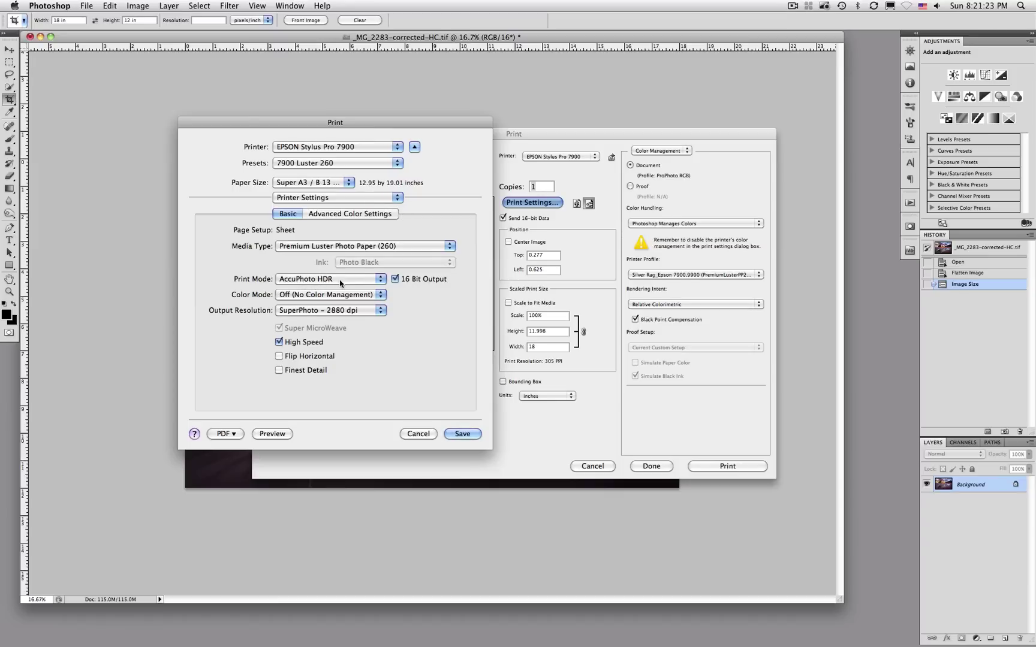
left_click(340, 283)
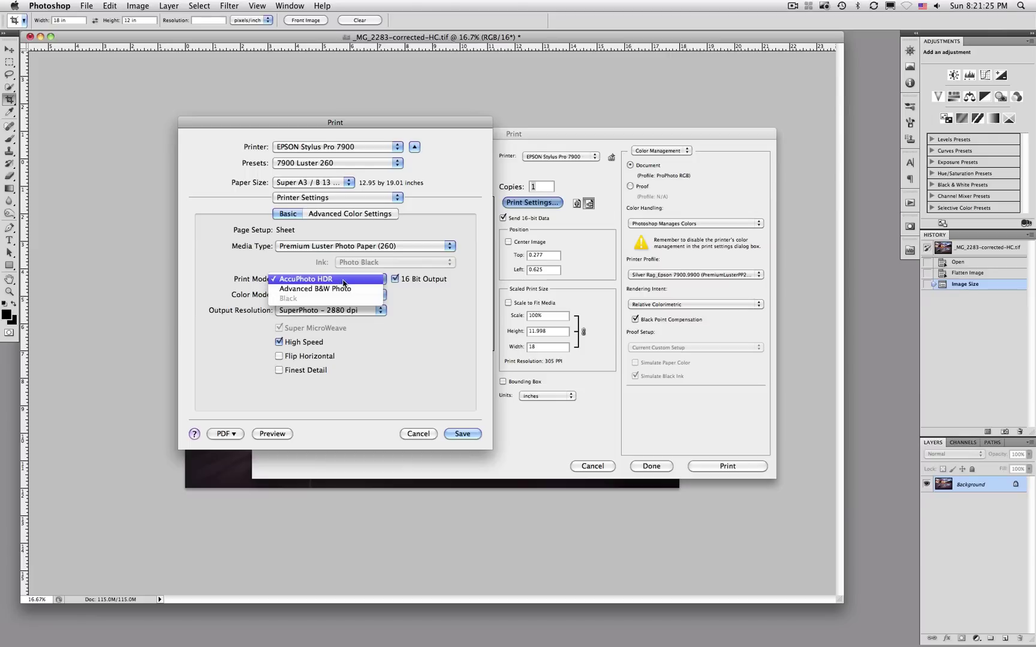
left_click(343, 282)
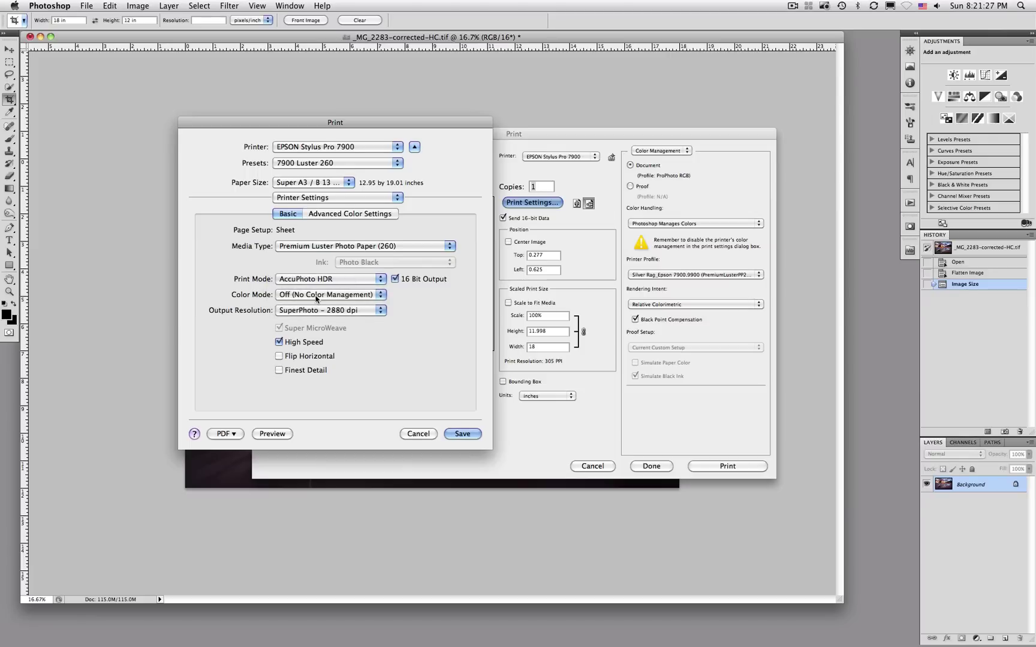
left_click(319, 296)
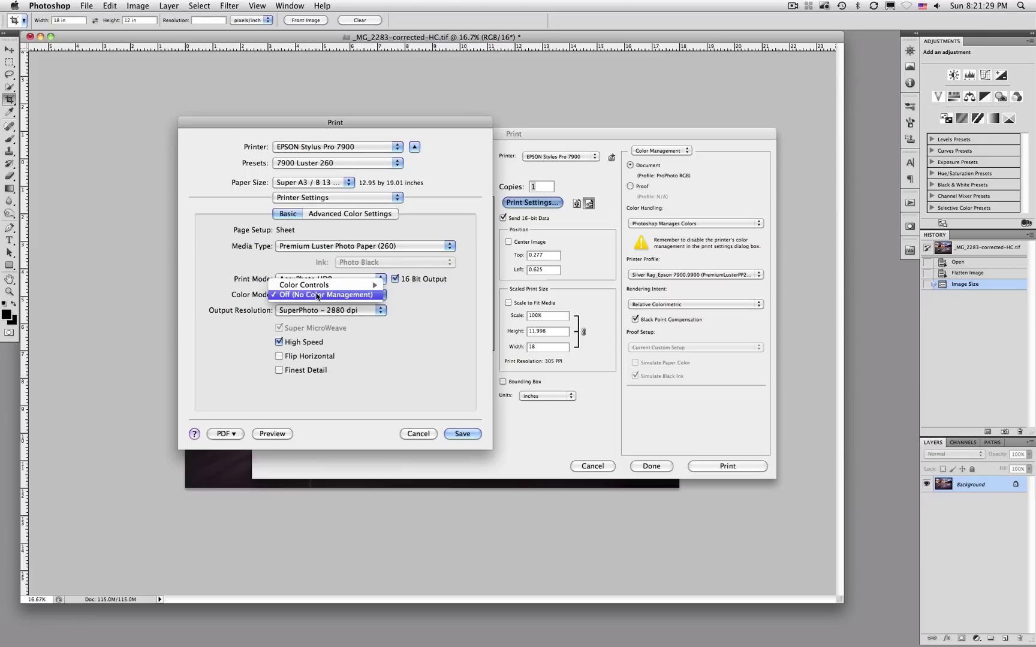
left_click(303, 298)
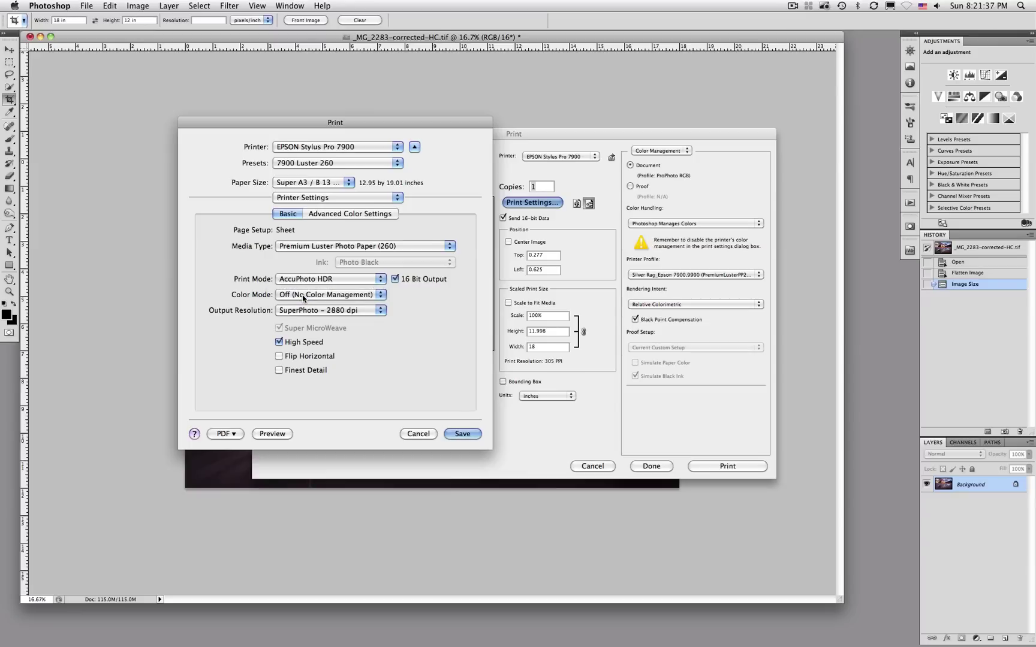
left_click(368, 312)
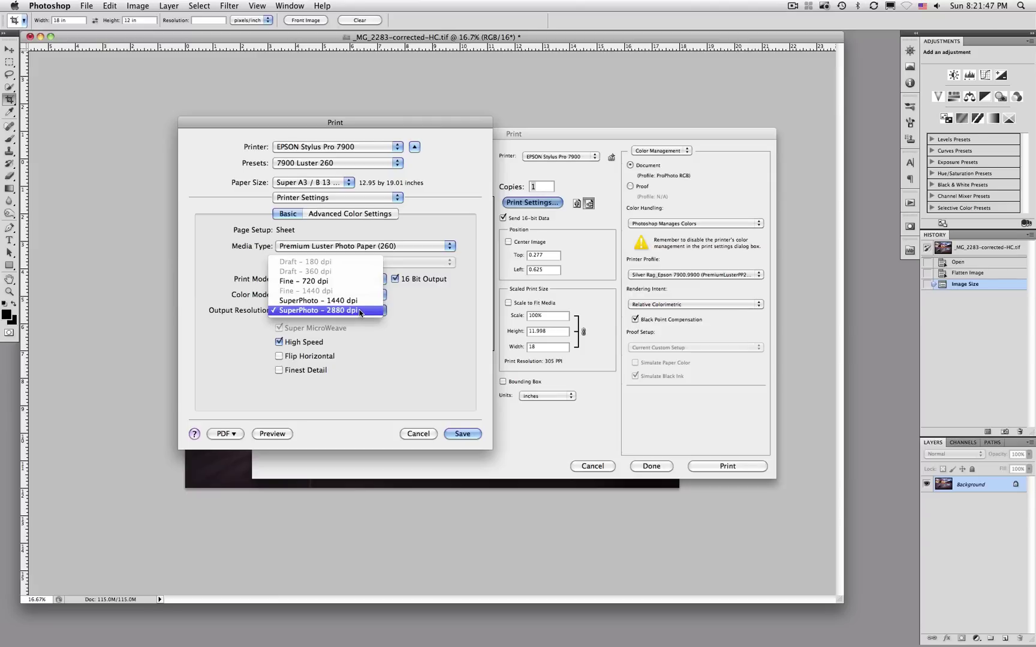
left_click(361, 311)
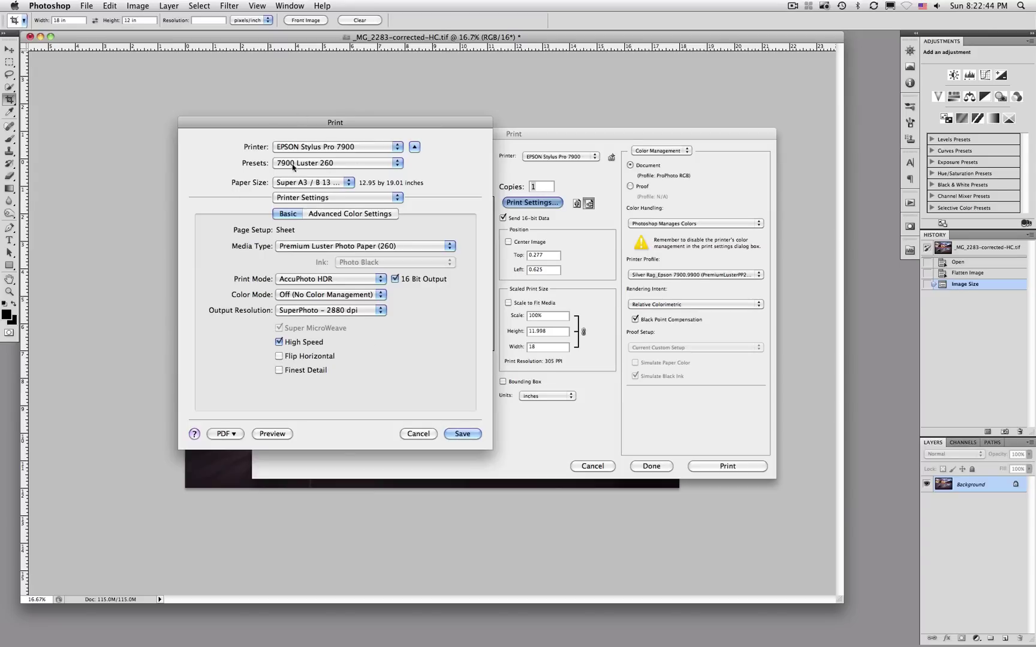
Step: Save the Epson driver settings to return to Photoshop's Print dialog
left_click(462, 434)
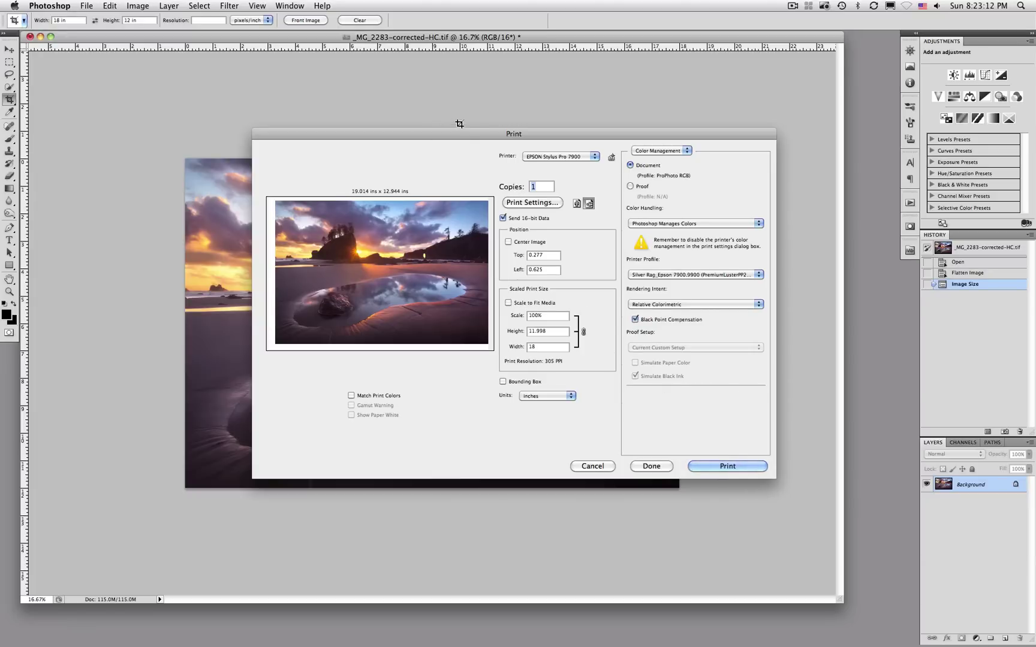
Step: Move the Print dialog left and enable Center Image to centre the photo on the sheet
left_click_drag(467, 135, 375, 145)
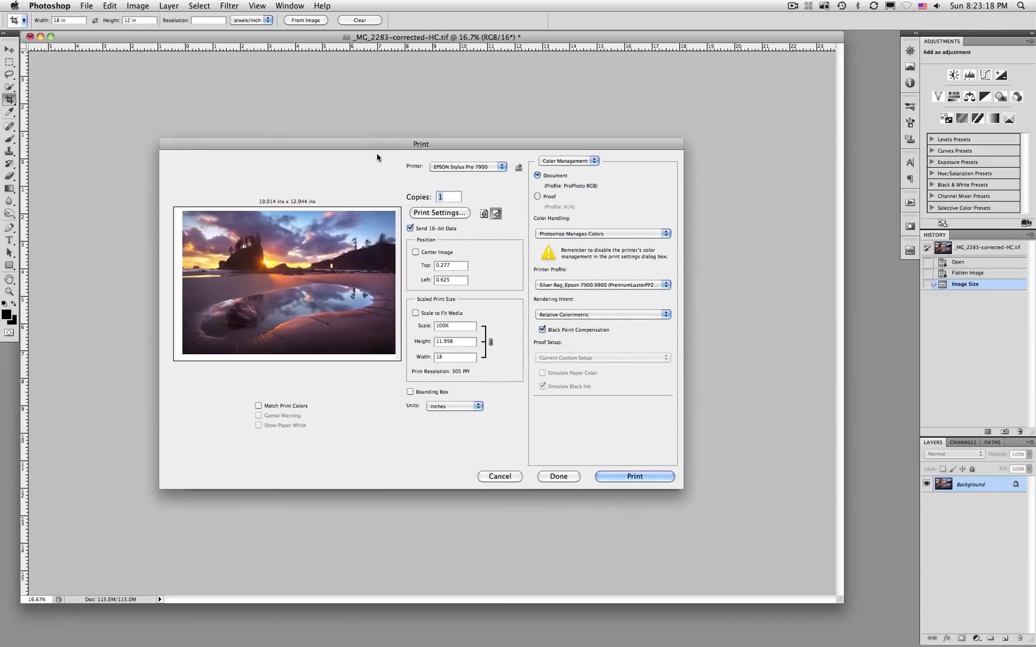
left_click(415, 252)
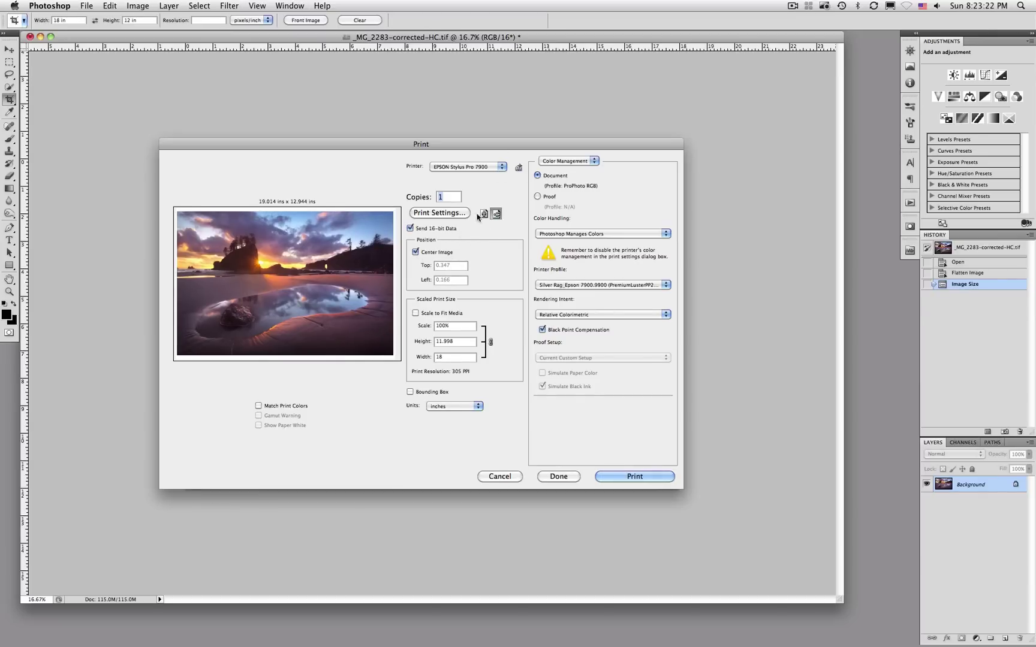